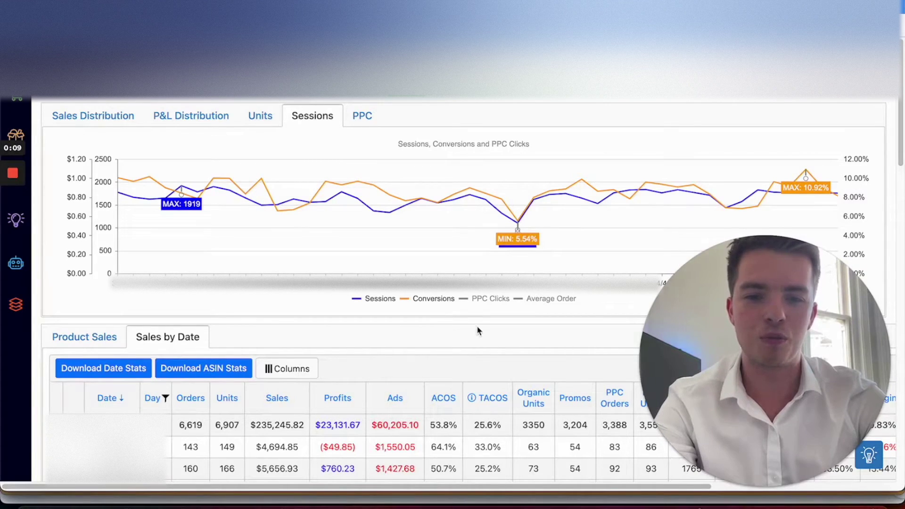
# Toggle the chart's PPC Clicks line on and off, leaving only sessions and conversions plotted.
pyautogui.click(480, 299)
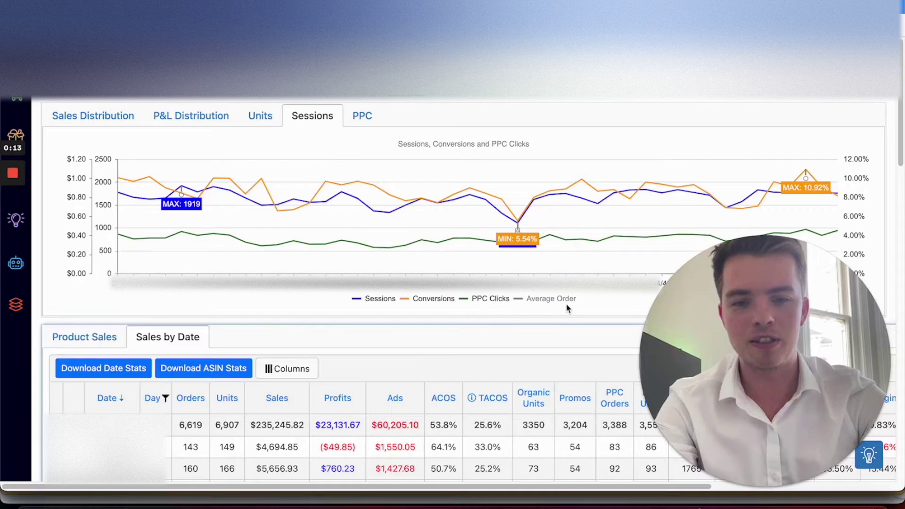
pyautogui.click(546, 299)
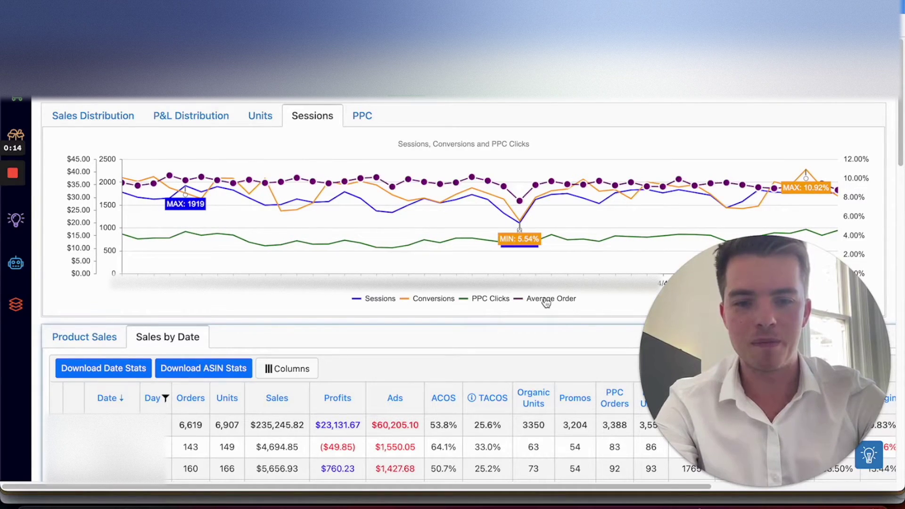
pyautogui.click(488, 299)
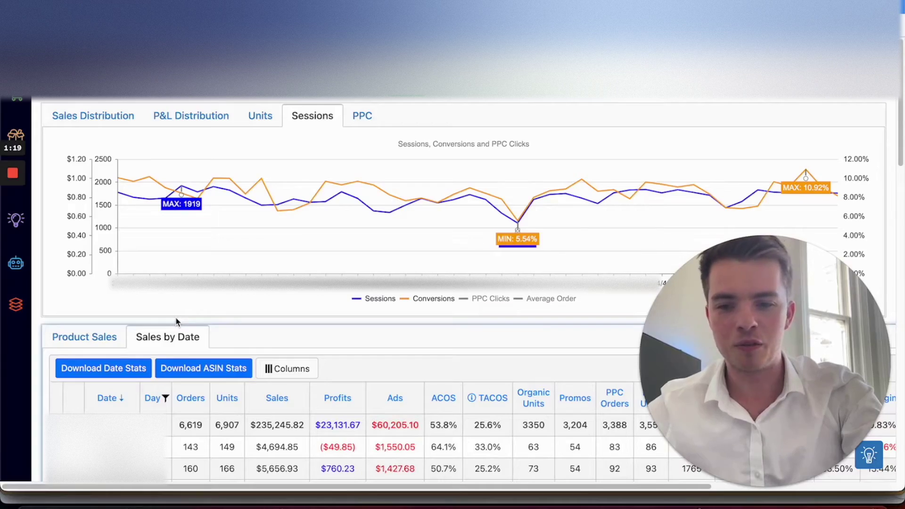
pyautogui.scroll(-1, 177, 321)
pyautogui.scroll(-1, 177, 322)
pyautogui.scroll(-1, 177, 322)
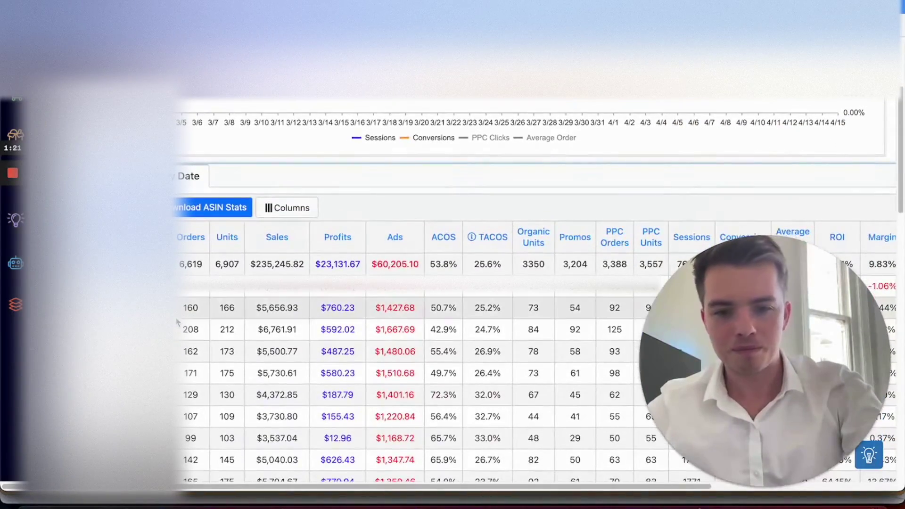
pyautogui.scroll(-2, 176, 321)
pyautogui.scroll(-1, 177, 322)
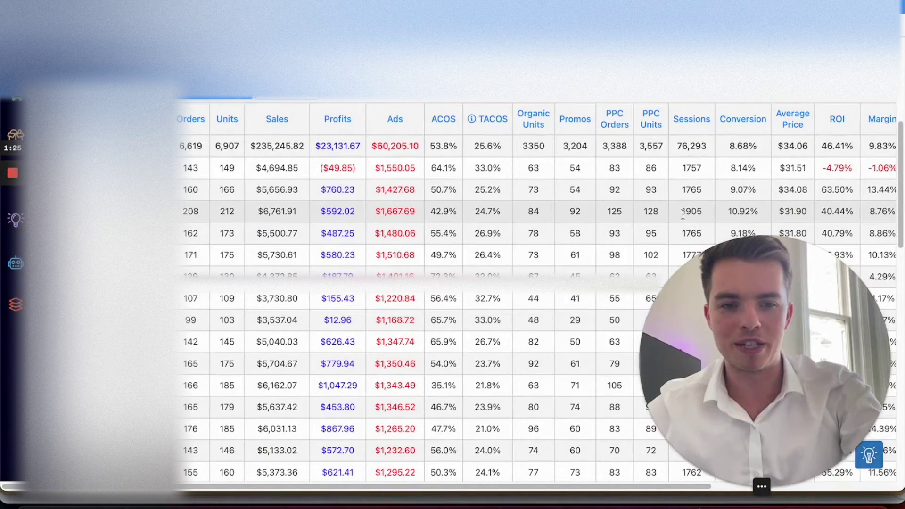
pyautogui.scroll(-1, 682, 214)
pyautogui.scroll(-1, 681, 217)
pyautogui.scroll(-1, 680, 218)
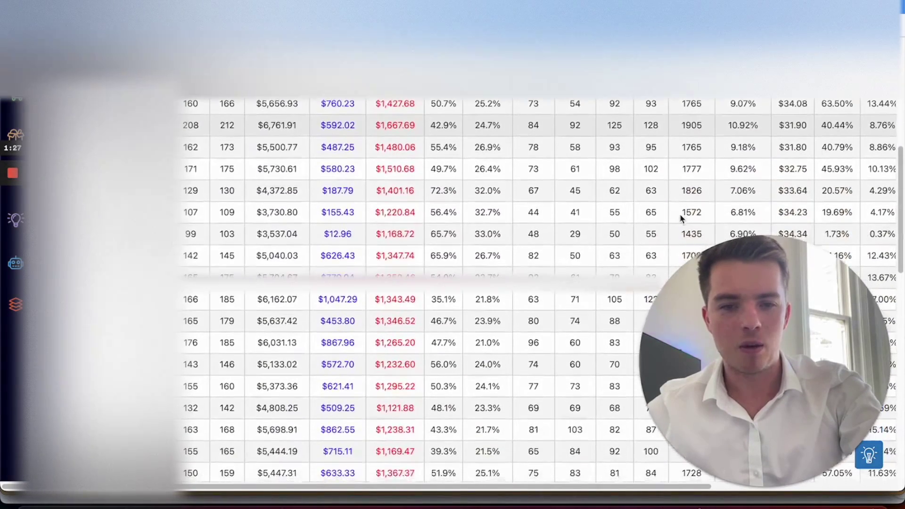
pyautogui.scroll(-1, 679, 214)
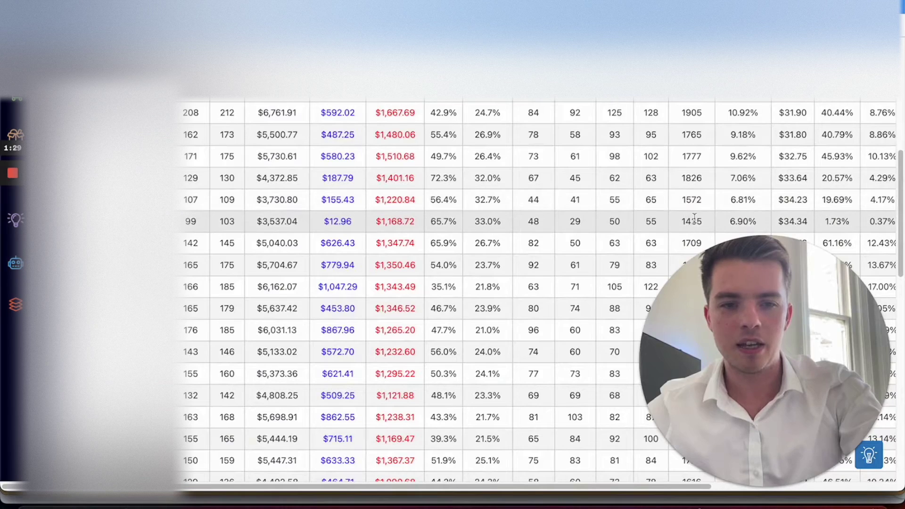